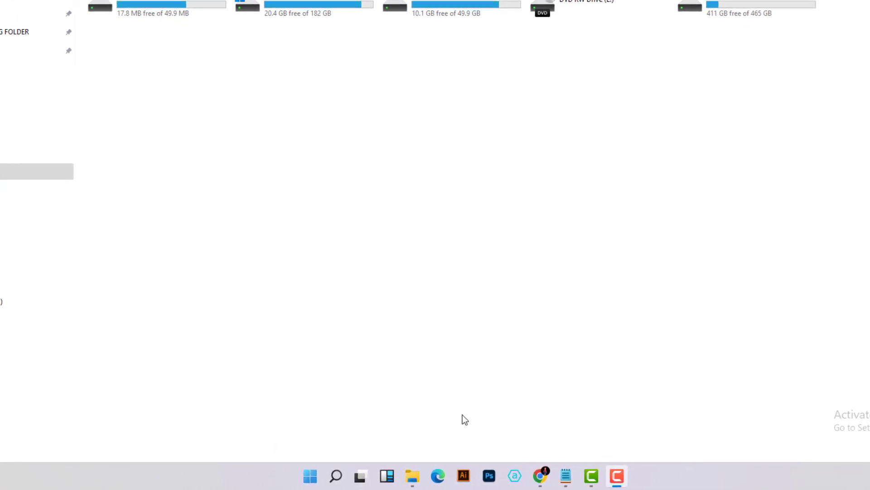
Bring up Windows Search
click(338, 476)
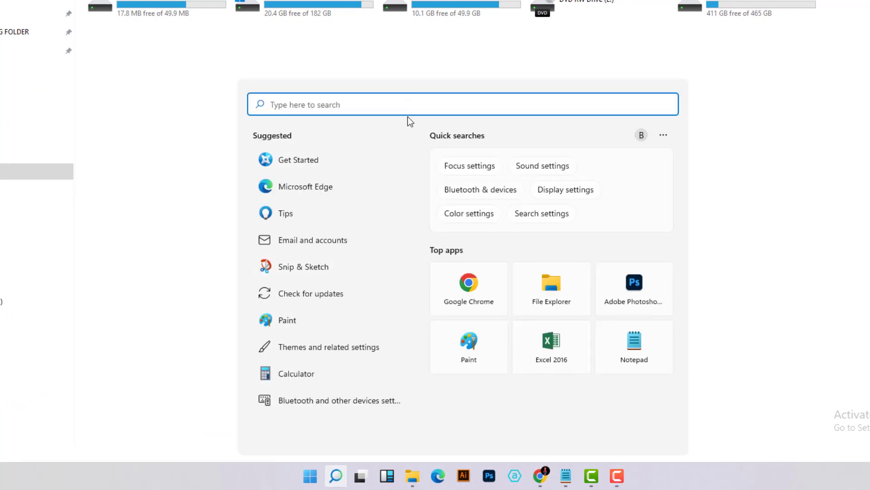
text(part)
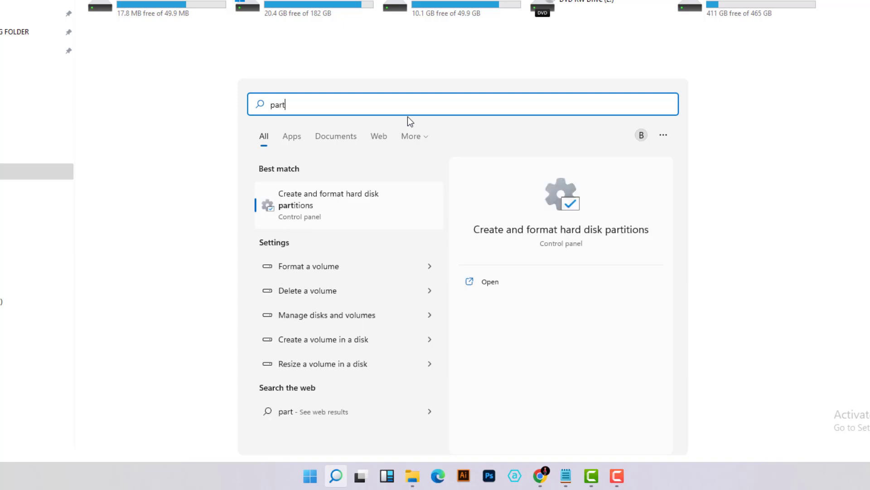
text(i)
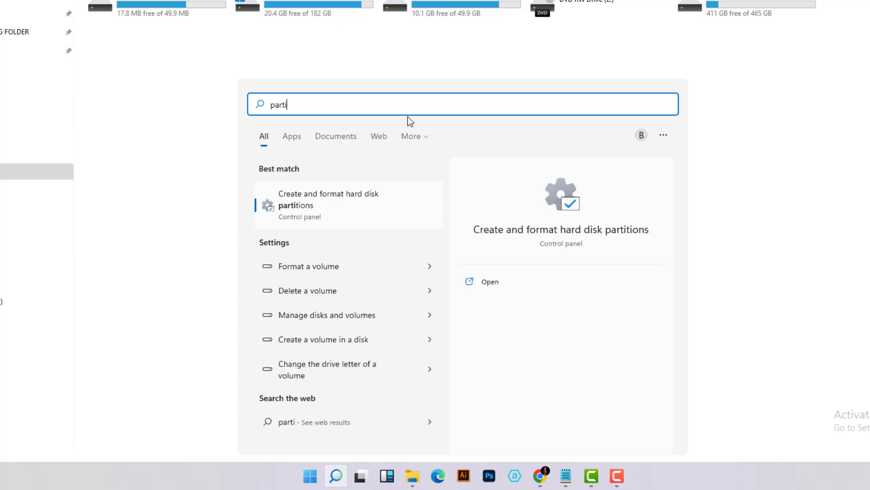
key(BackSpace)
key(BackSpace)
key(BackSpace)
key(BackSpace)
key(BackSpace)
Search for "disk mana", open Create and format hard disk partitions, and move the Disk Management window toward the middle of the desktop
text(disk)
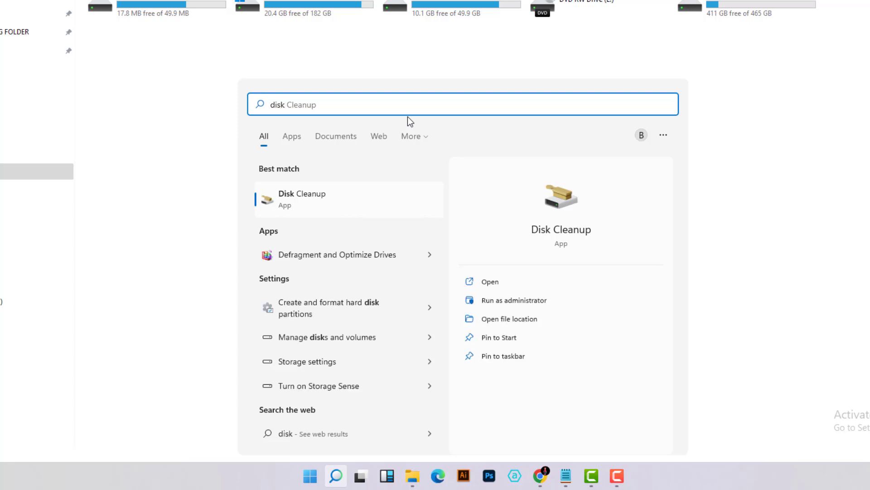
text( mana)
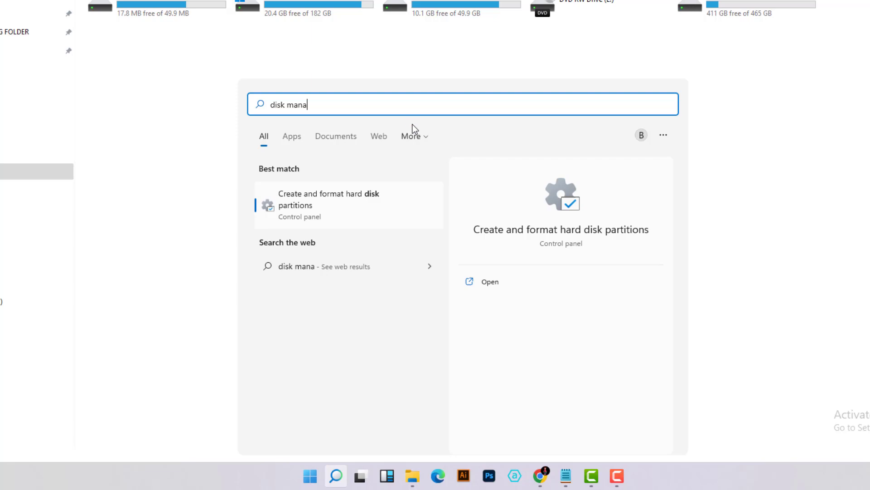
click(315, 202)
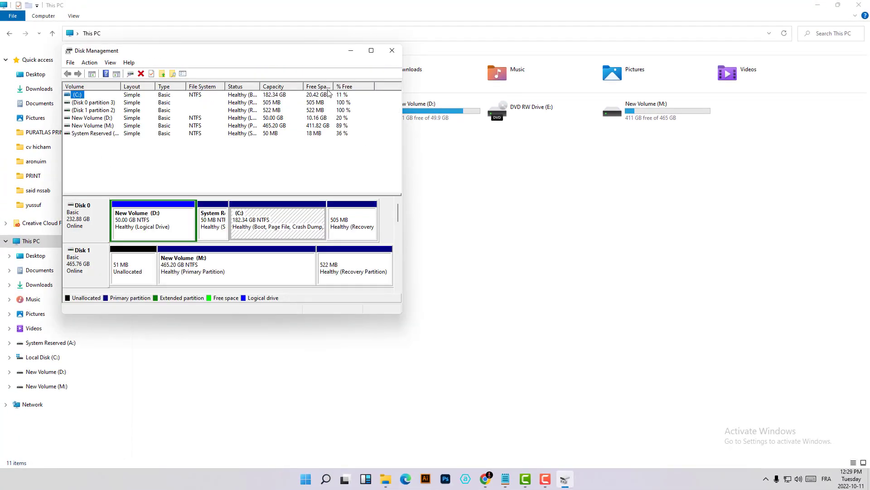
drag(289, 56, 465, 148)
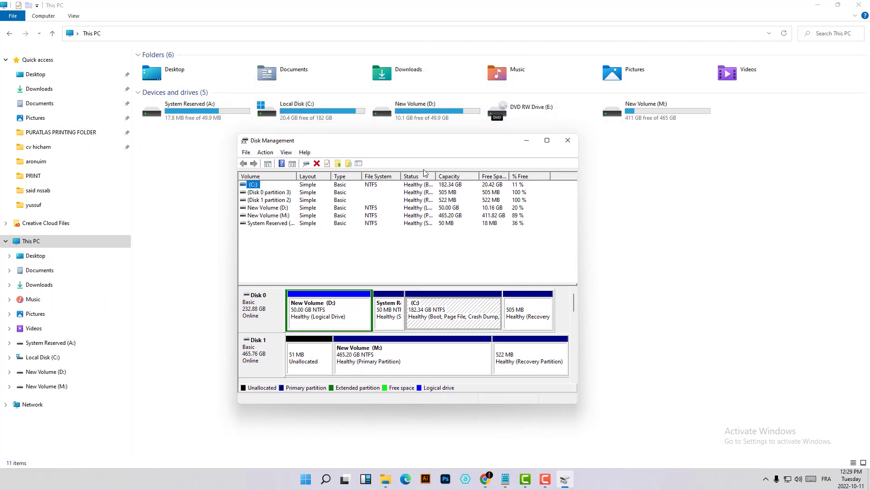
drag(375, 144, 332, 129)
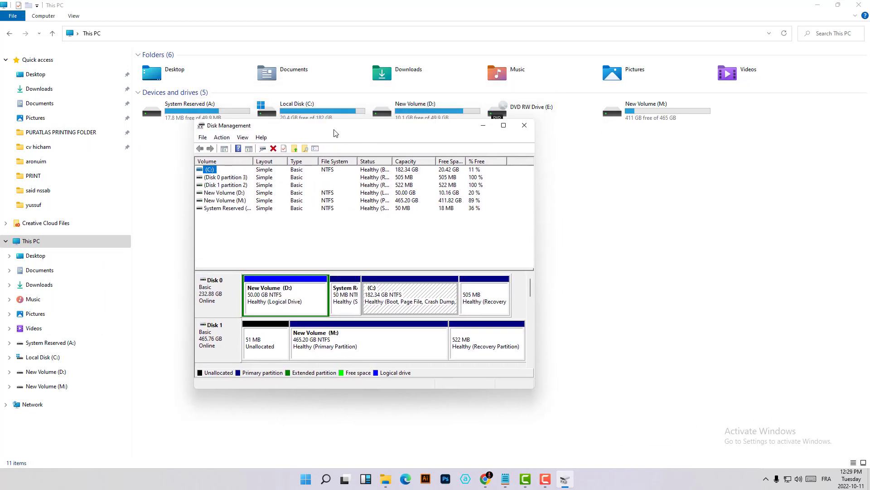
Examine each volume in the list, from (C:) to System Reserved, and where it lies on Disk 0 and Disk 1
click(209, 173)
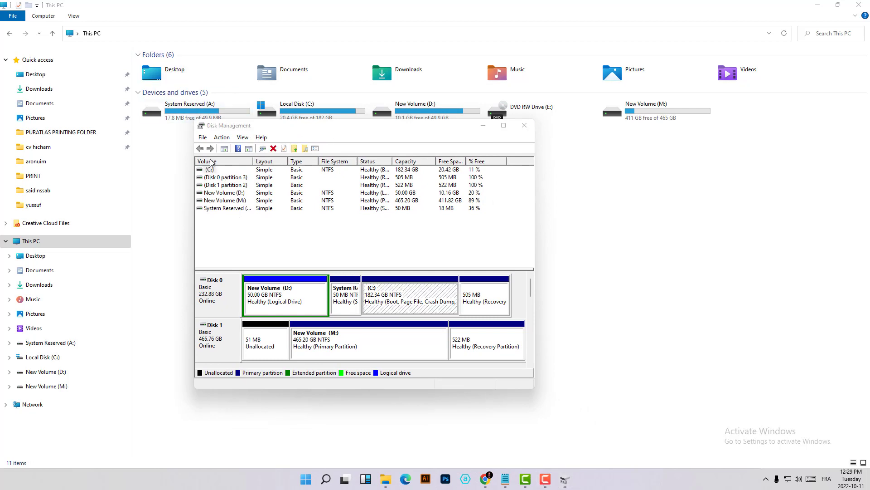
click(205, 179)
click(207, 185)
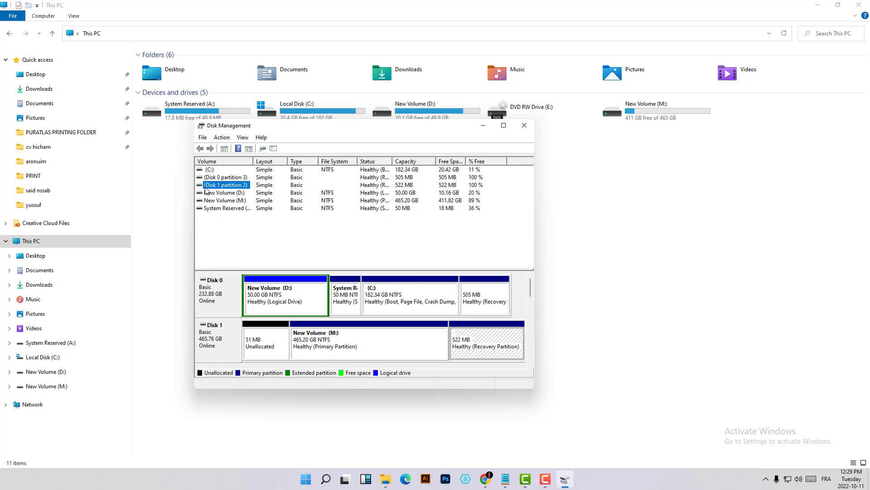
click(207, 193)
click(209, 201)
click(209, 208)
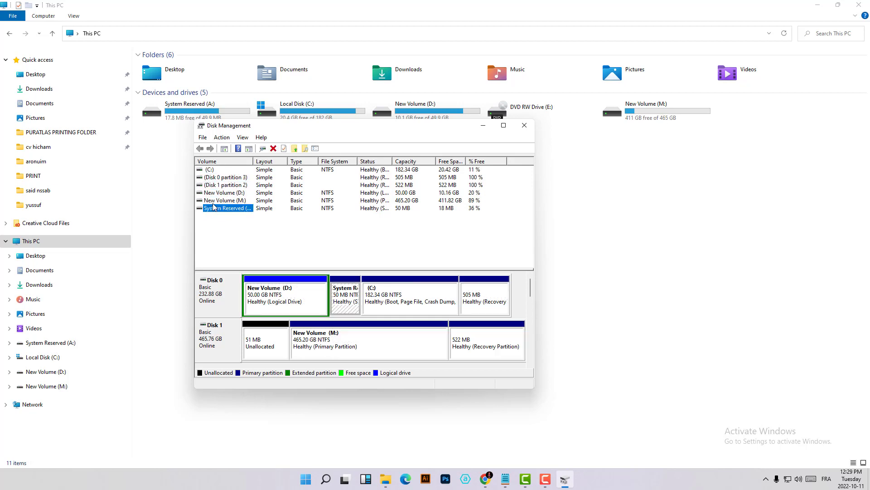
click(210, 201)
click(212, 193)
click(217, 185)
click(222, 178)
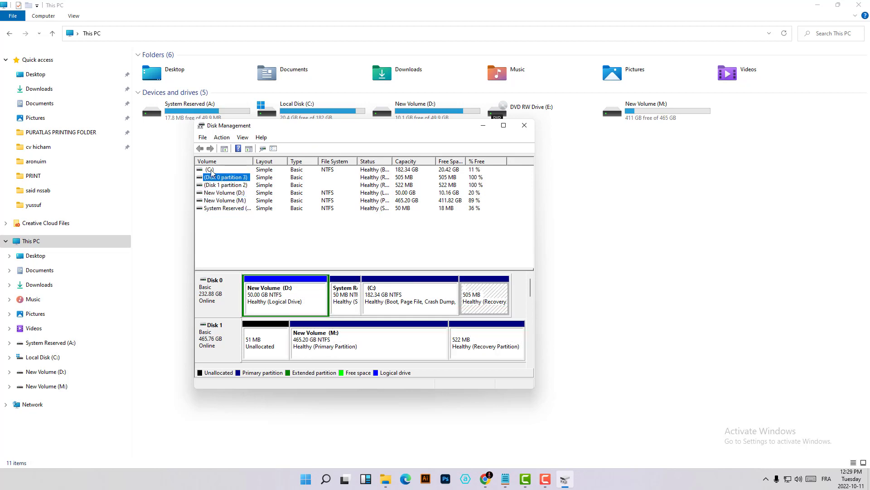
click(212, 169)
click(214, 185)
click(219, 226)
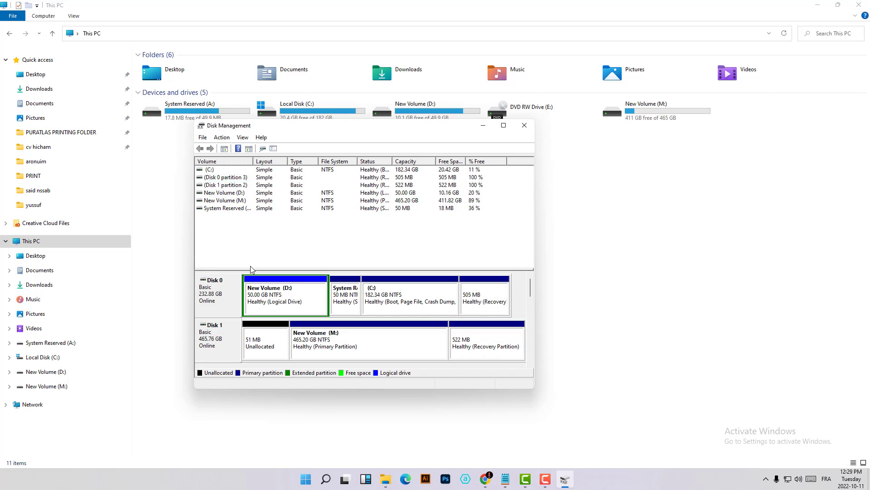
Maximize Disk Management and compare its disk layout with the drives under This PC in File Explorer
click(503, 125)
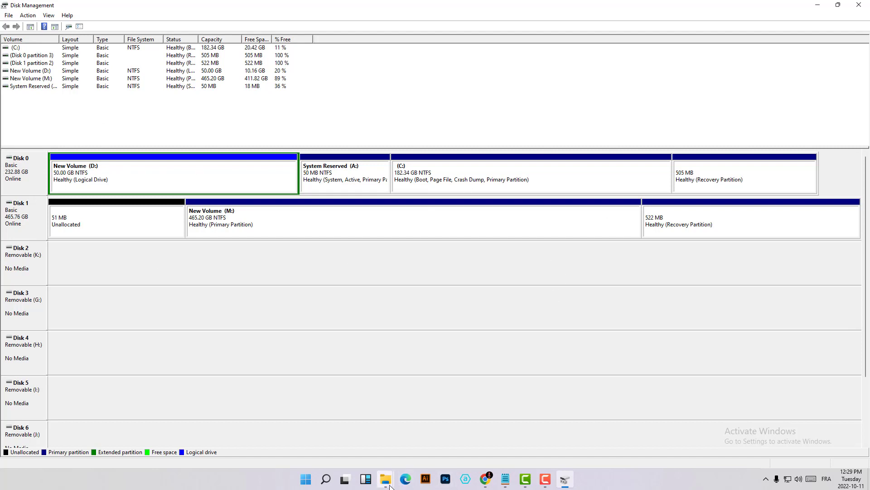
mouse_move(386, 480)
click(481, 457)
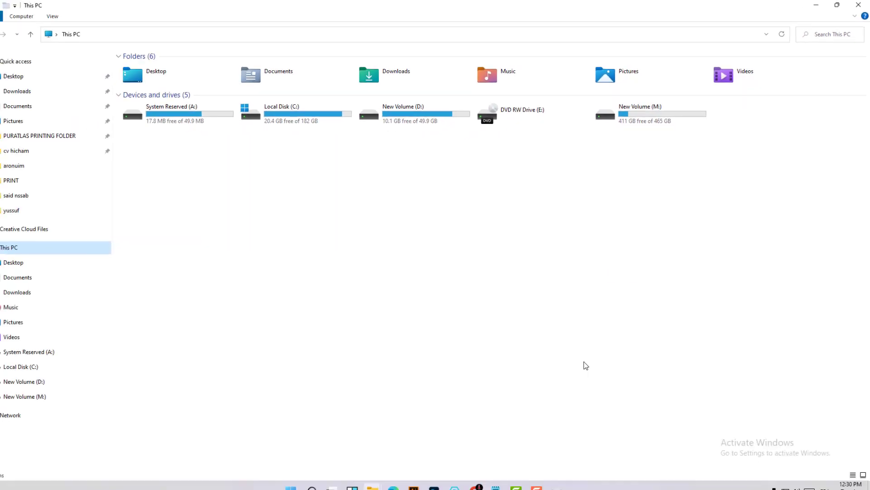
mouse_move(565, 479)
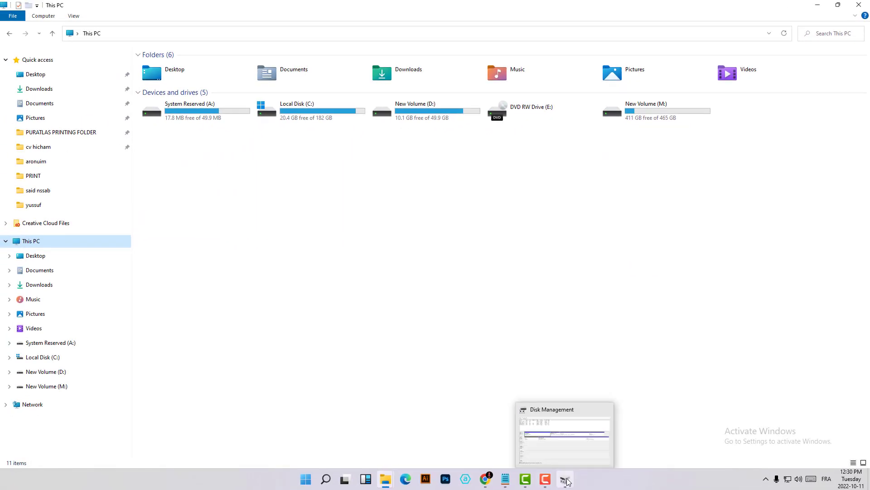
click(572, 445)
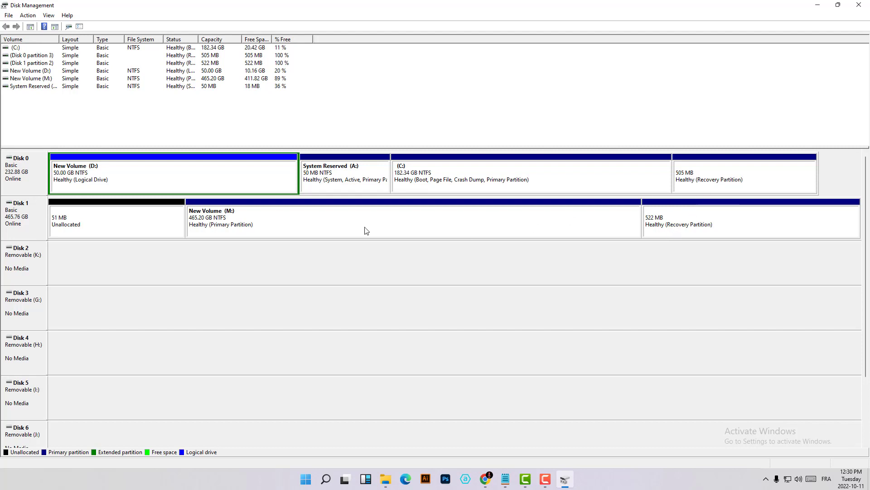
Open Shrink Volume for New Volume (M:) on Disk 1 and calculate 1012 × 200 in Calculator for the shrink amount
right_click(383, 218)
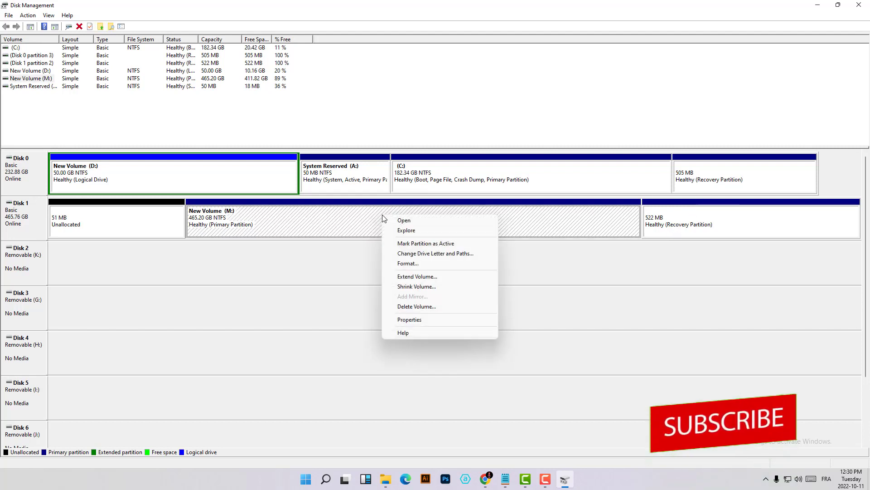
click(431, 286)
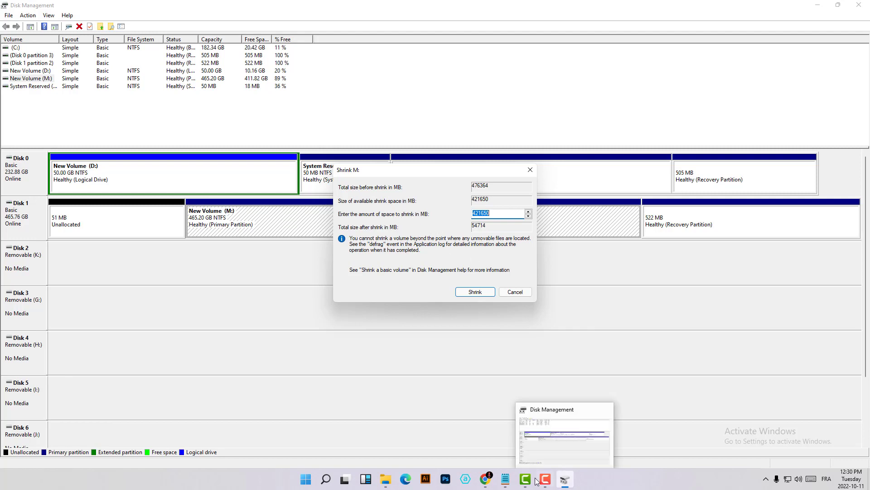
mouse_move(486, 479)
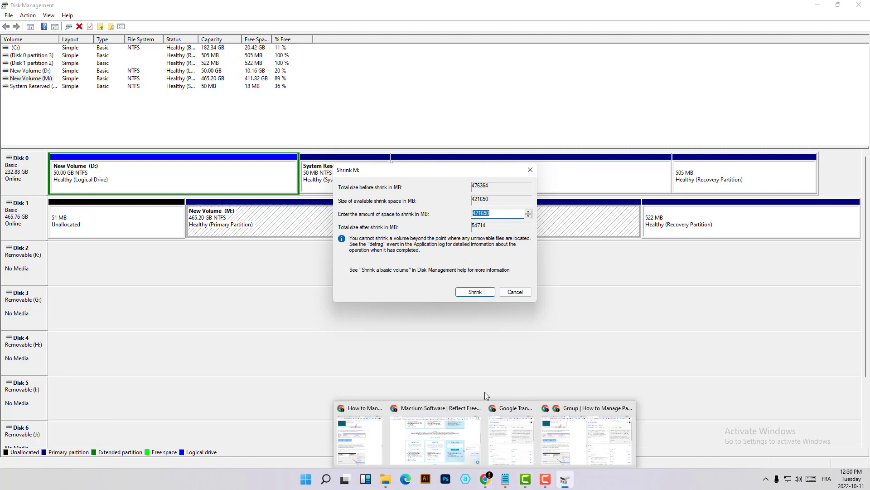
key(XF86Calculator)
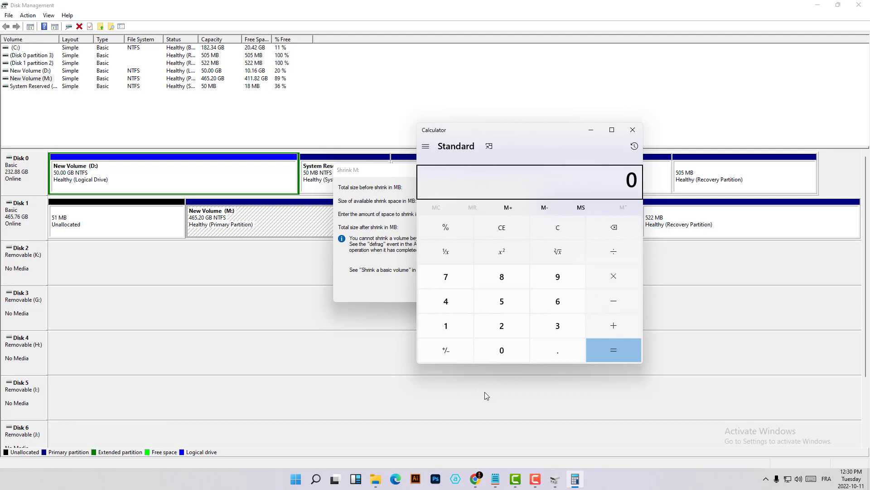
text(1012)
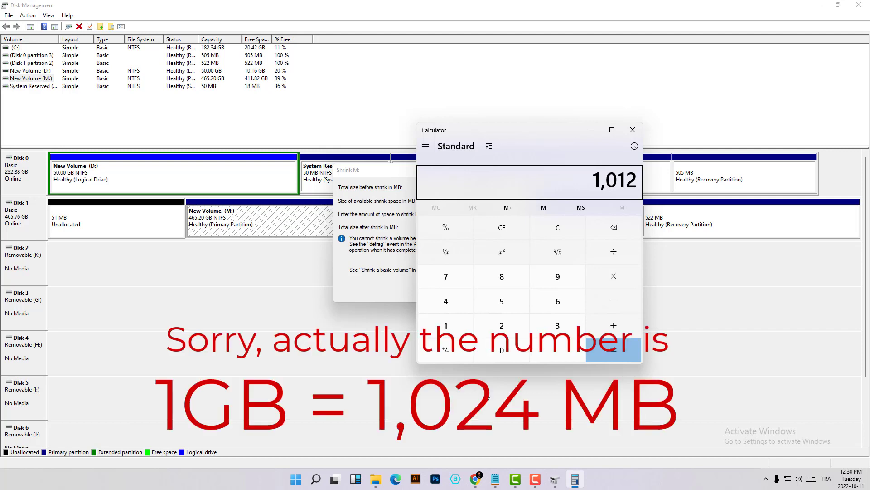
key(asterisk)
text(200)
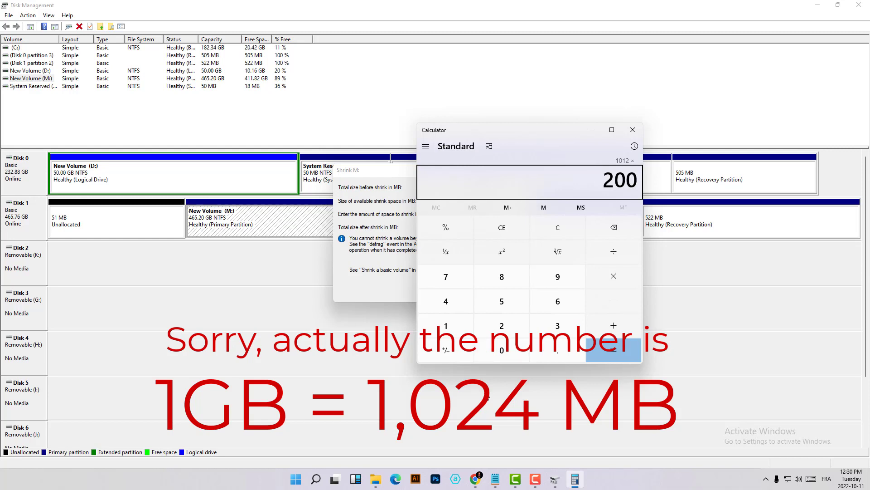
key(Return)
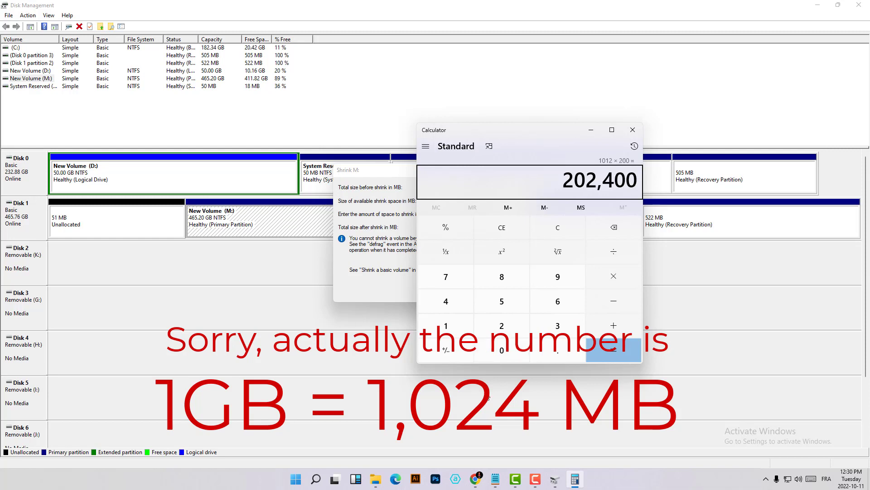
Set the amount of space to shrink to 202400 MB and shrink New Volume (M:)
click(385, 286)
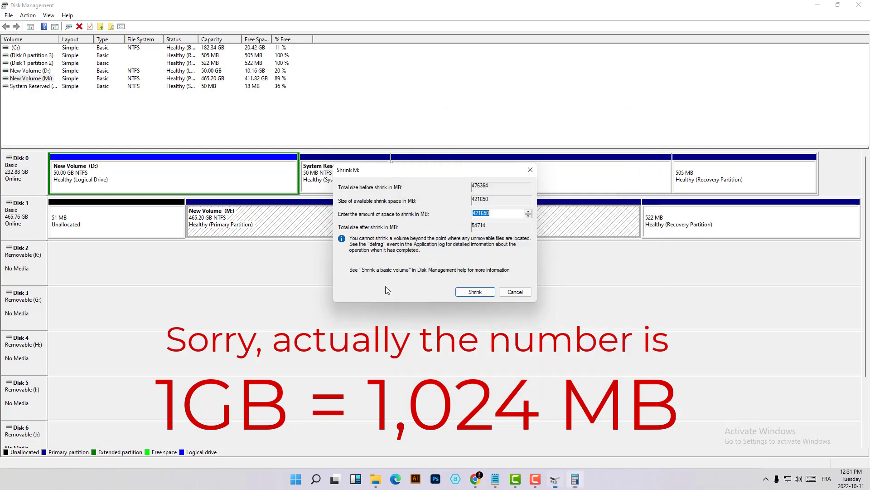
click(504, 214)
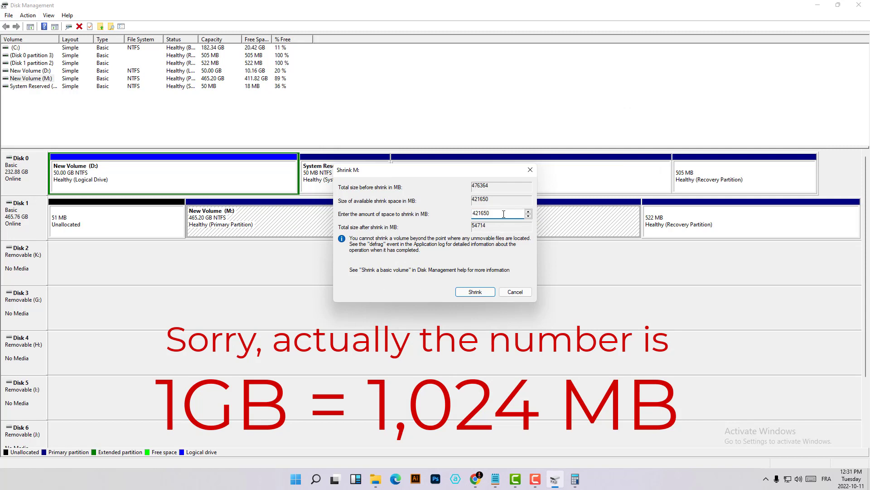
double_click(504, 214)
text(202)
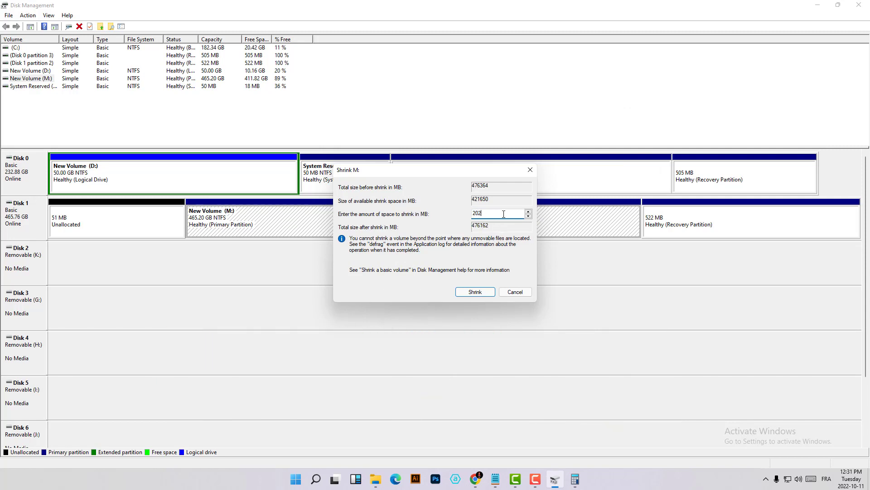
text(400)
click(581, 479)
click(580, 478)
click(472, 292)
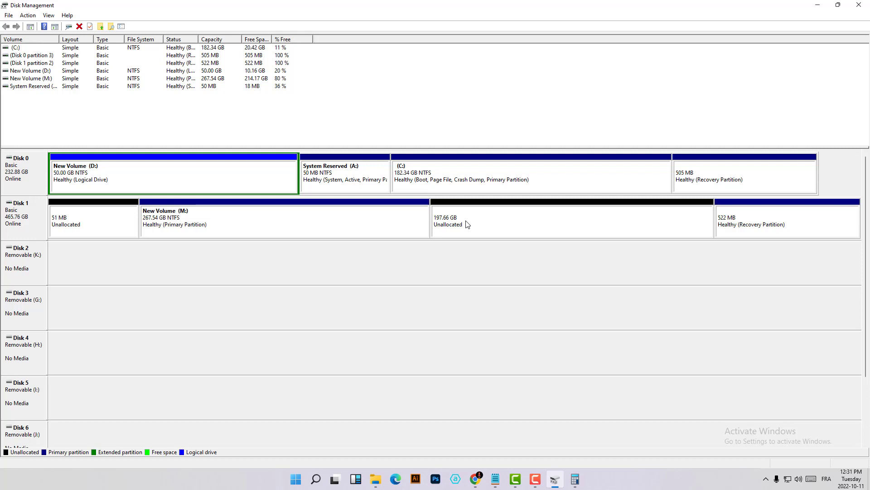
Start a new simple volume in the 197.66 GB unallocated space on Disk 1 with a size of 202399 MB
click(493, 221)
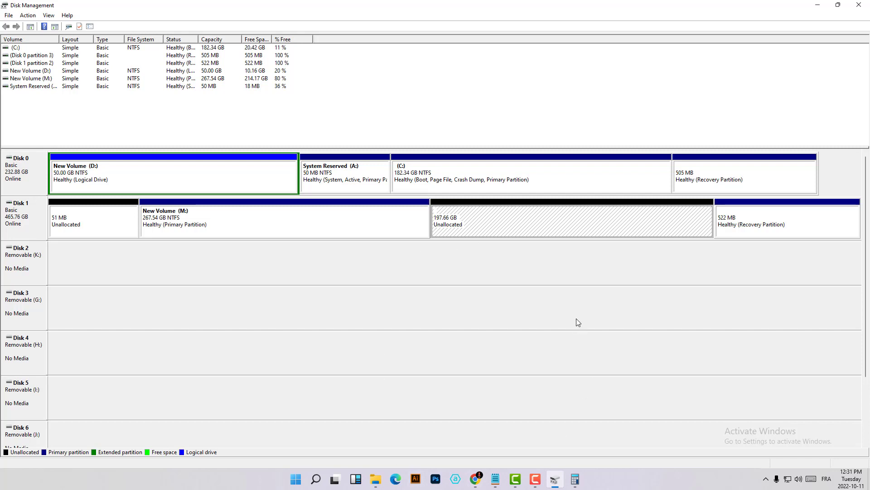
click(370, 231)
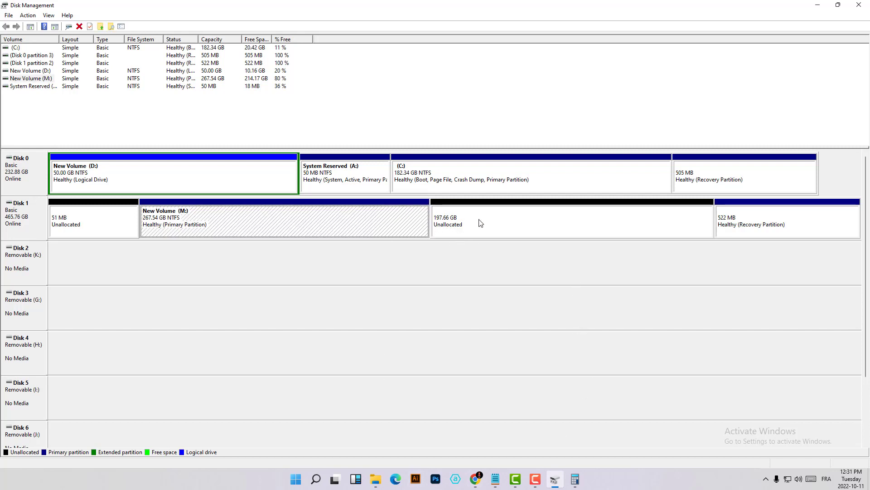
click(480, 222)
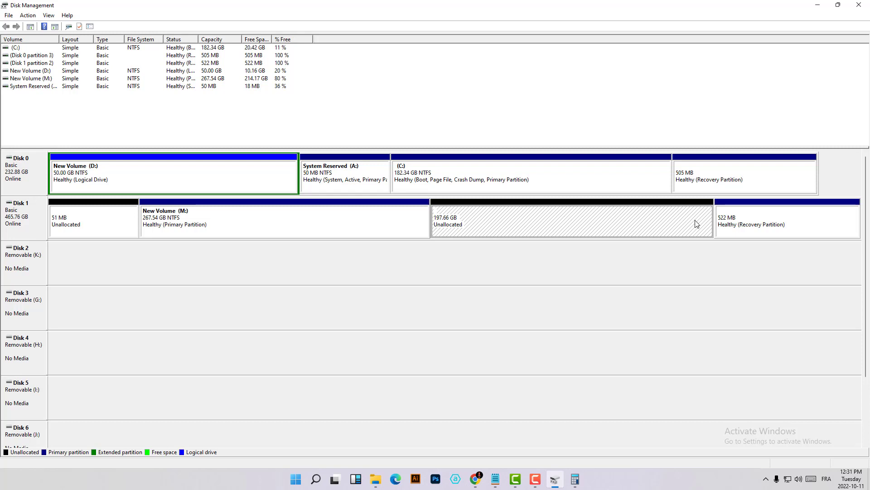
right_click(609, 224)
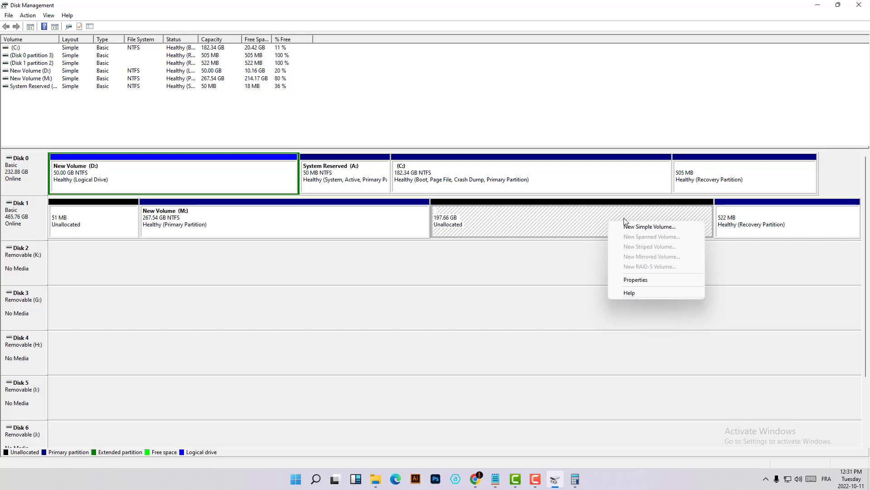
right_click(624, 221)
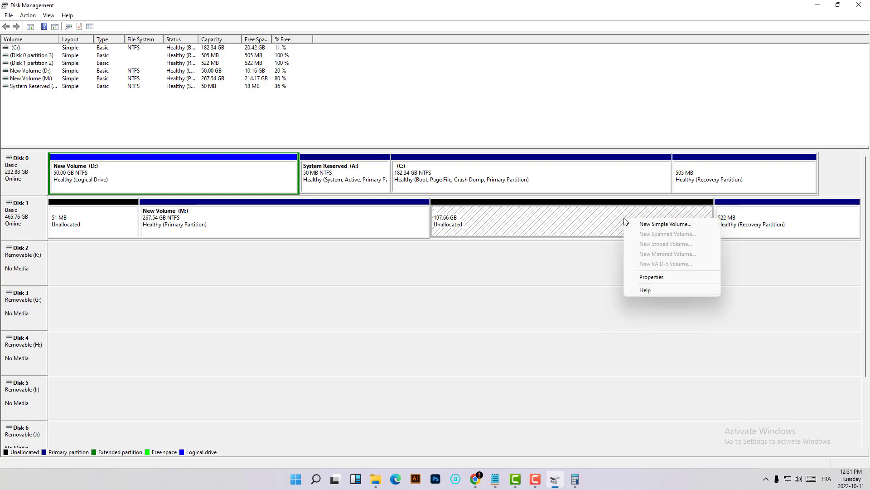
click(664, 226)
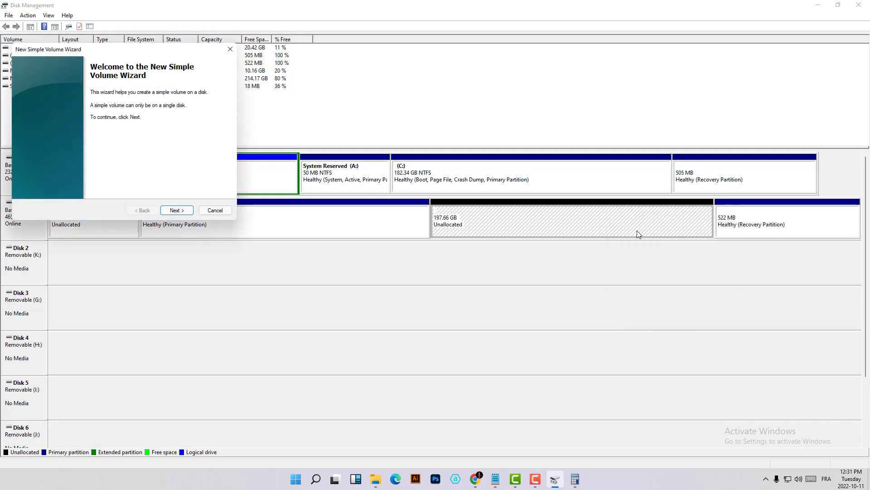
click(177, 210)
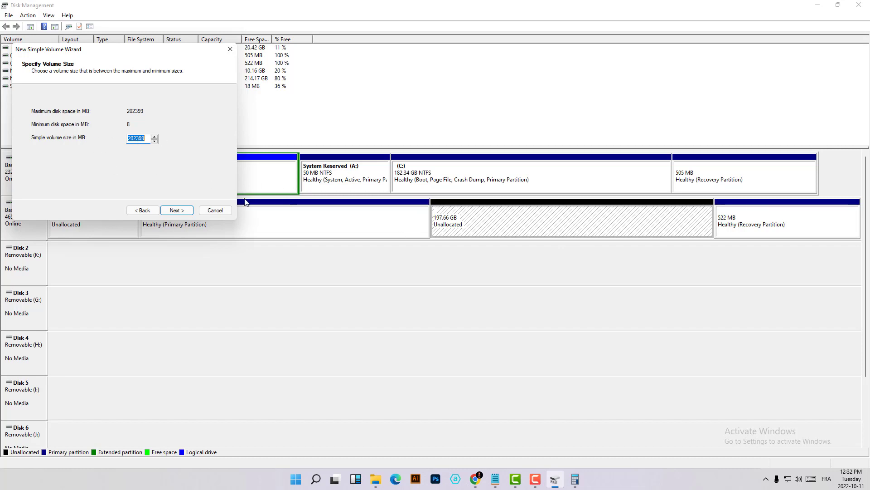
click(182, 210)
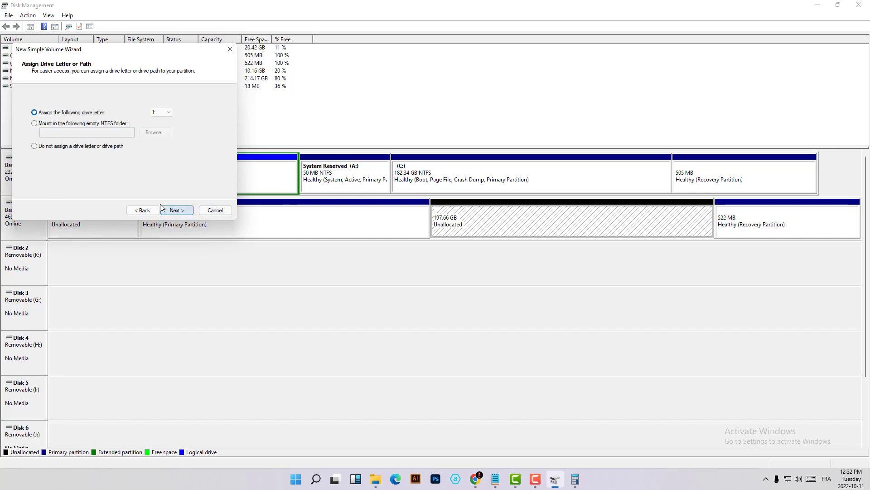
Assign drive letter T to the new volume and create it with an NTFS quick format and the label New Volume
click(163, 112)
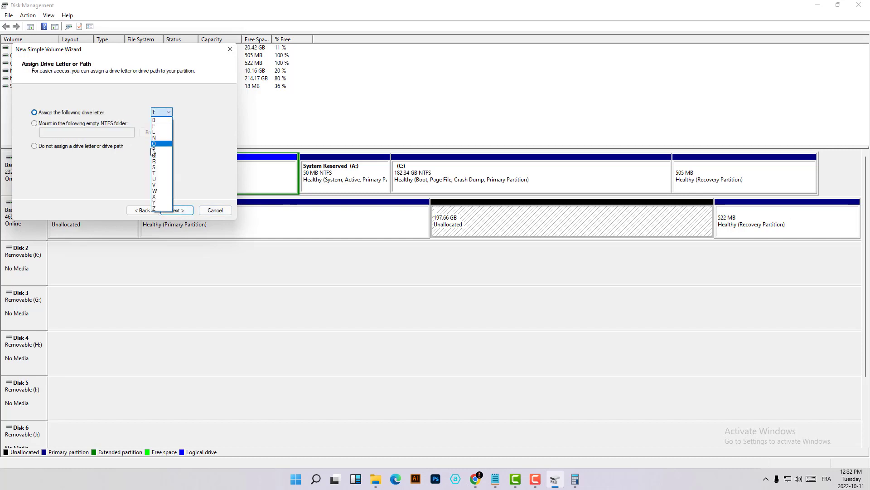
click(155, 173)
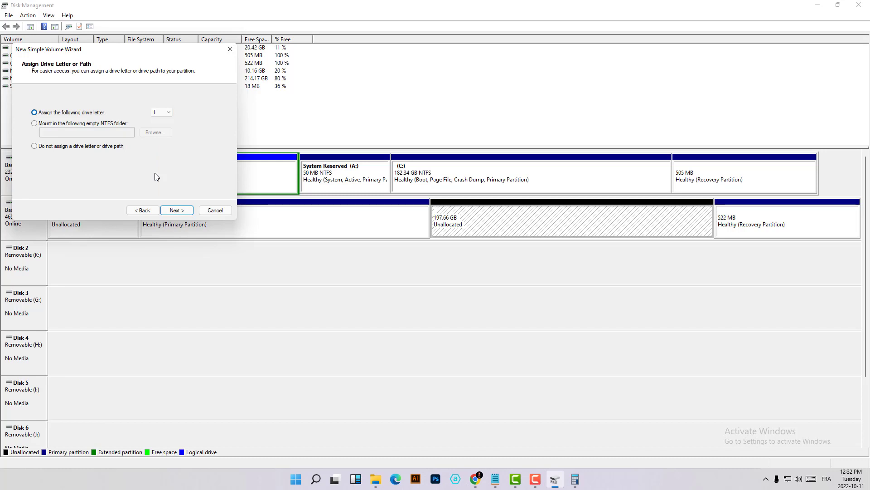
click(176, 210)
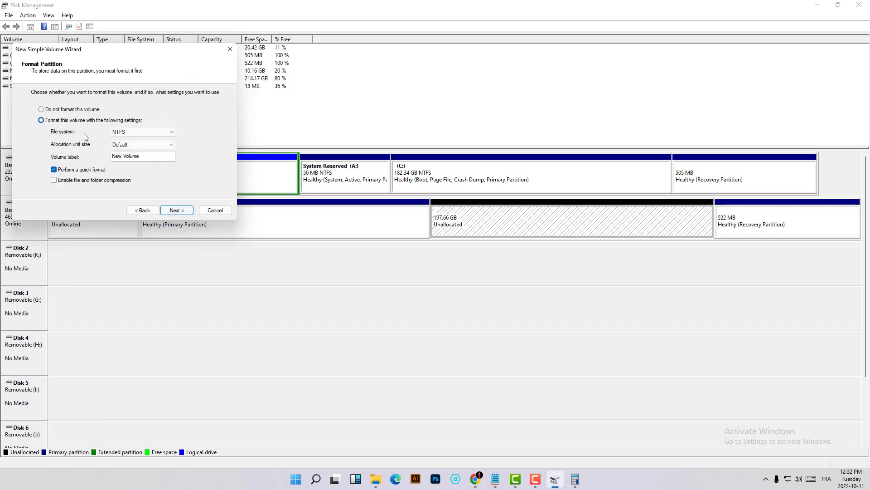
click(181, 211)
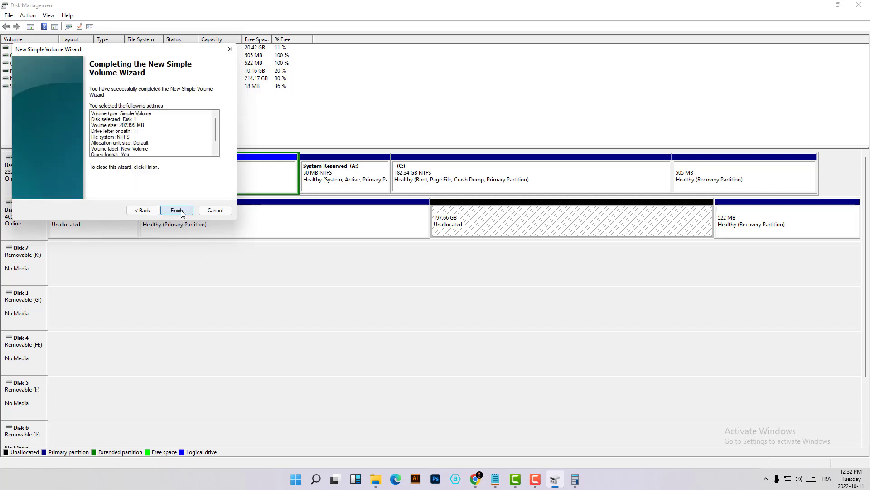
click(179, 212)
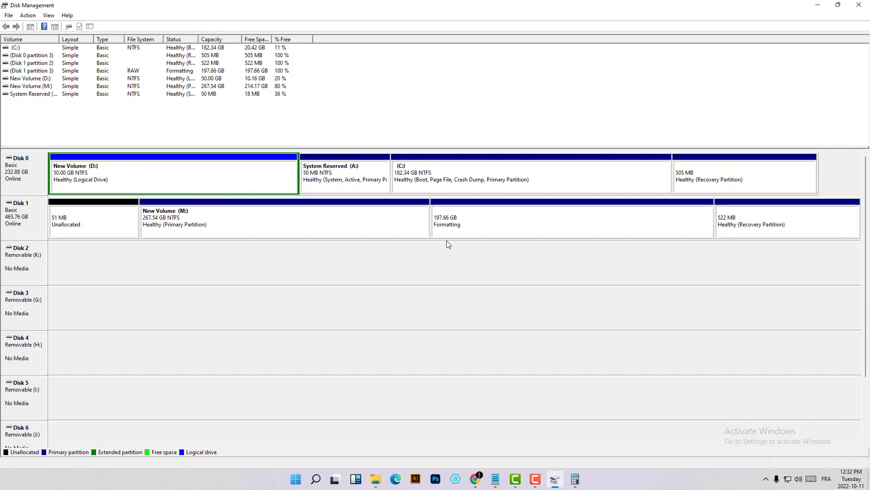
Check New Volume (T:) and its contents under This PC in File Explorer, and return to Disk Management
mouse_move(376, 479)
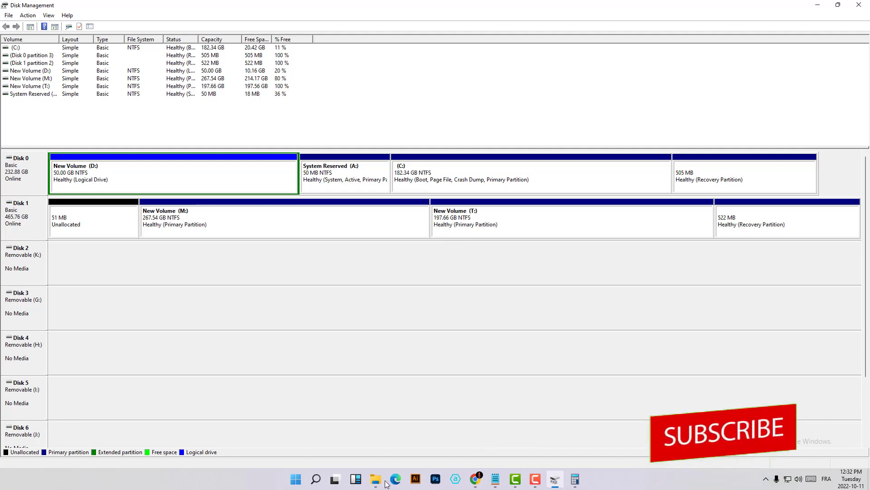
click(467, 445)
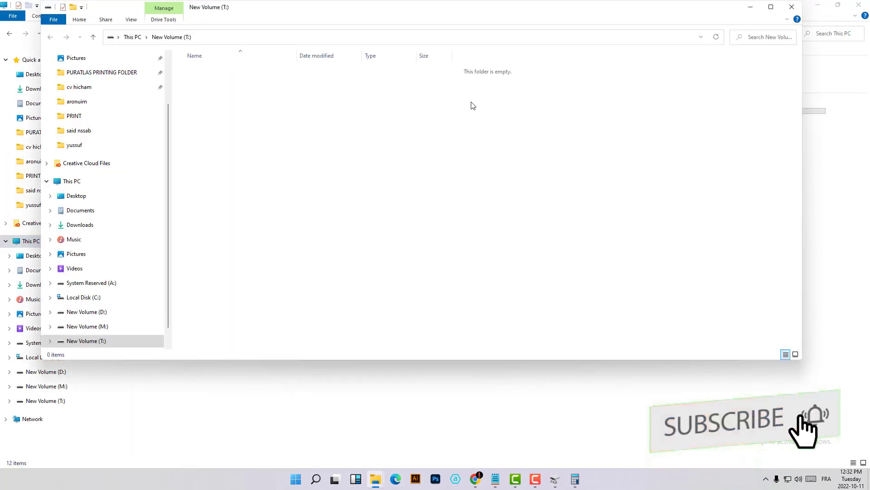
click(791, 6)
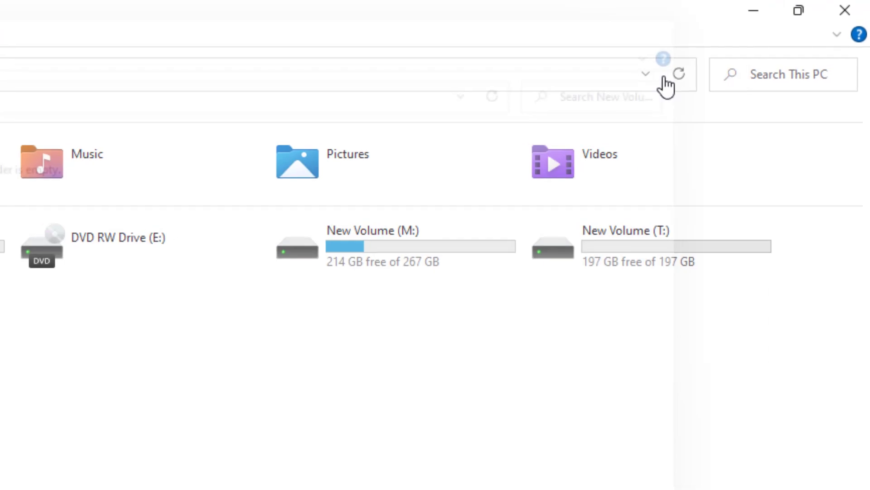
click(617, 252)
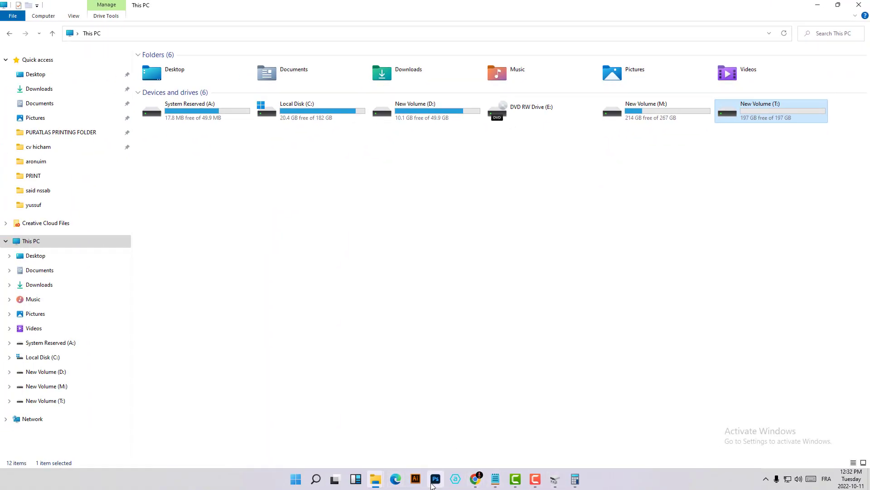
mouse_move(534, 484)
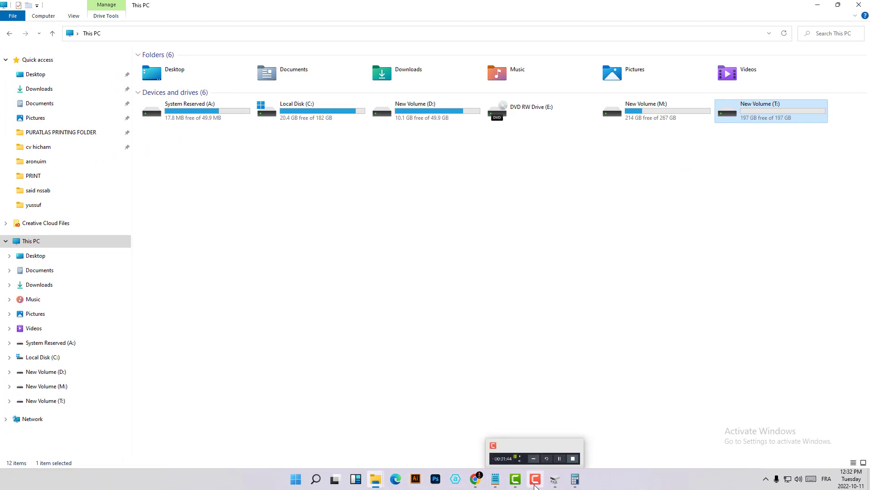
click(556, 457)
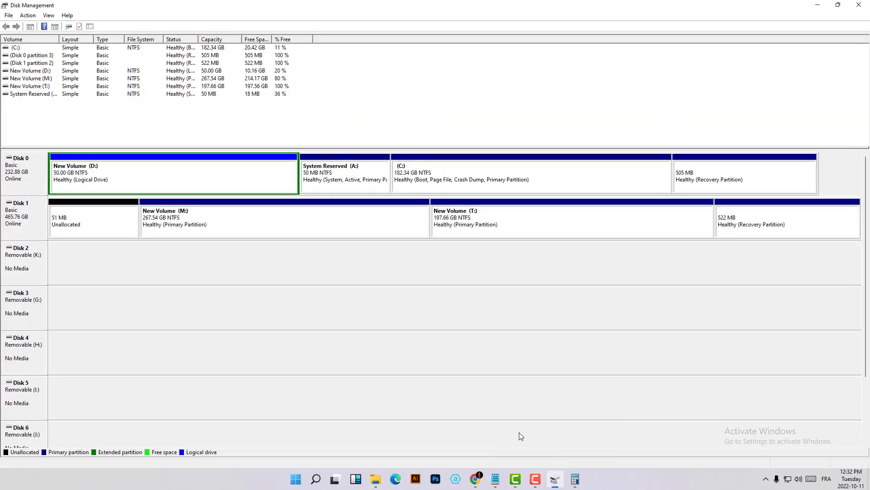
Delete New Volume (T:) from Disk 1
right_click(506, 225)
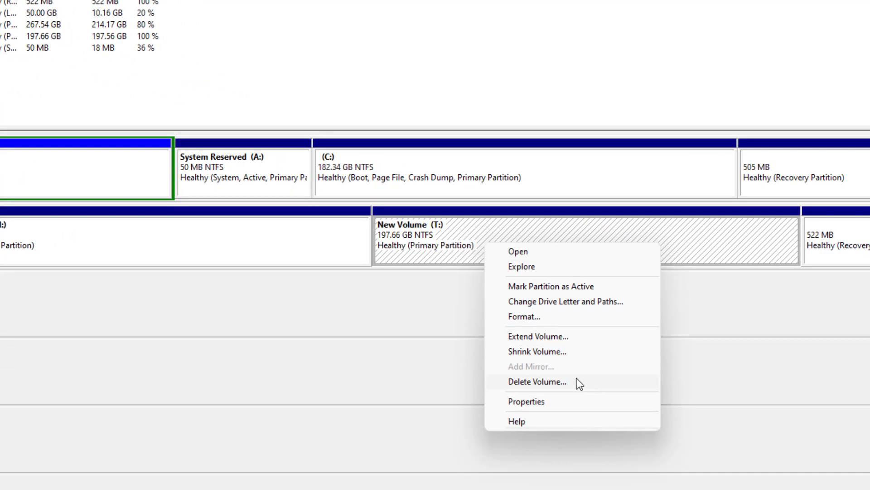
click(535, 382)
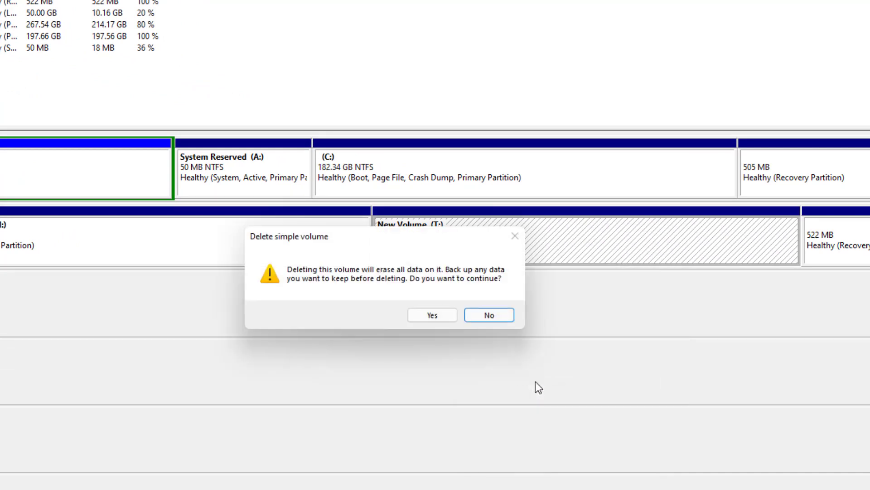
click(429, 312)
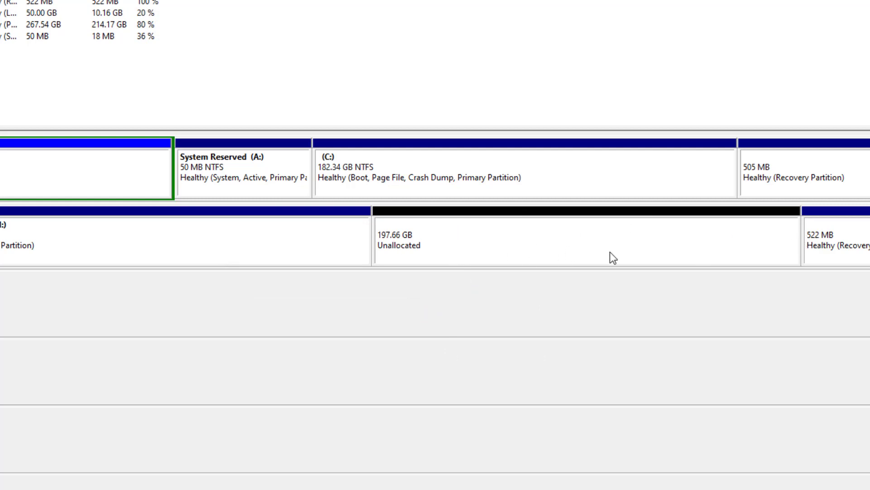
Extend New Volume (M:) on Disk 1 by 202399 MB of unallocated space
click(289, 254)
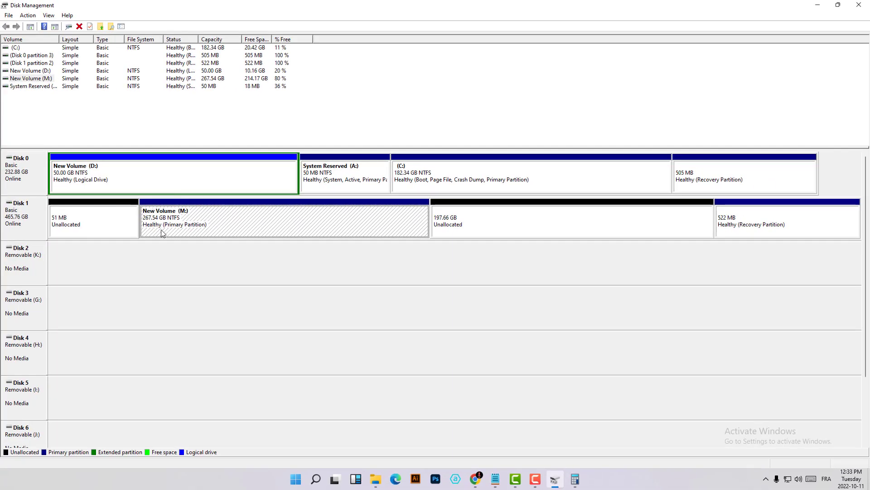
right_click(196, 224)
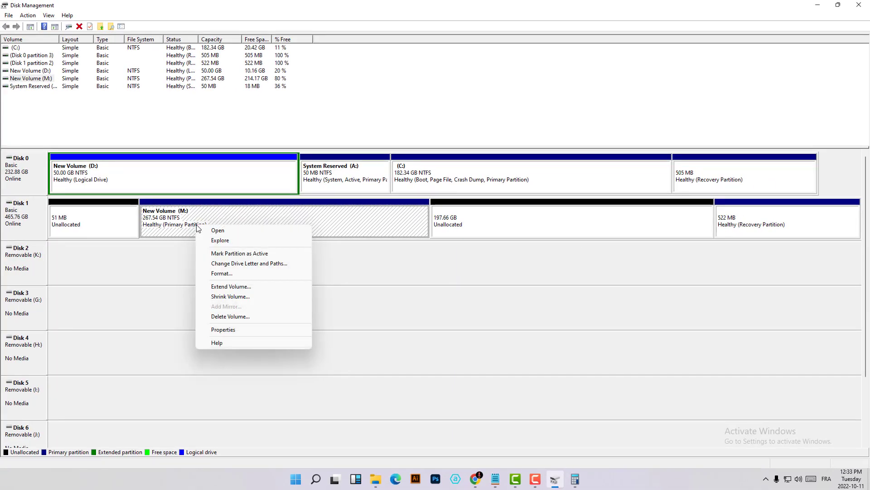
right_click(245, 217)
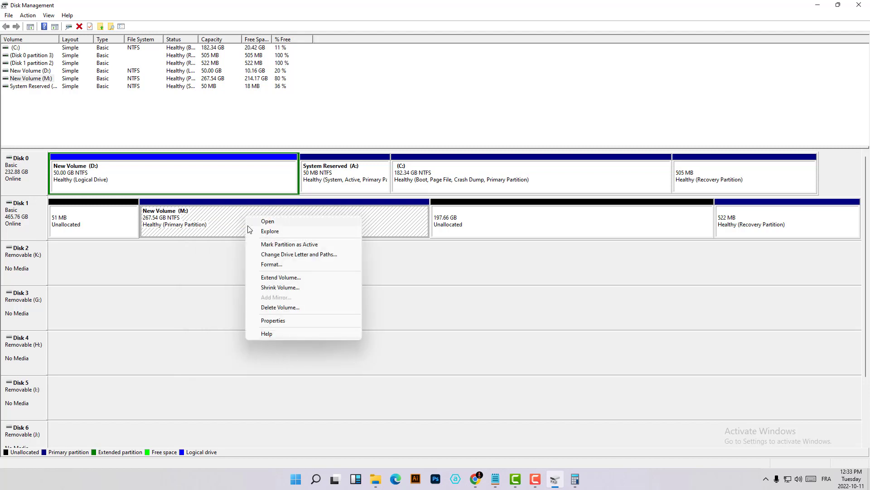
click(281, 277)
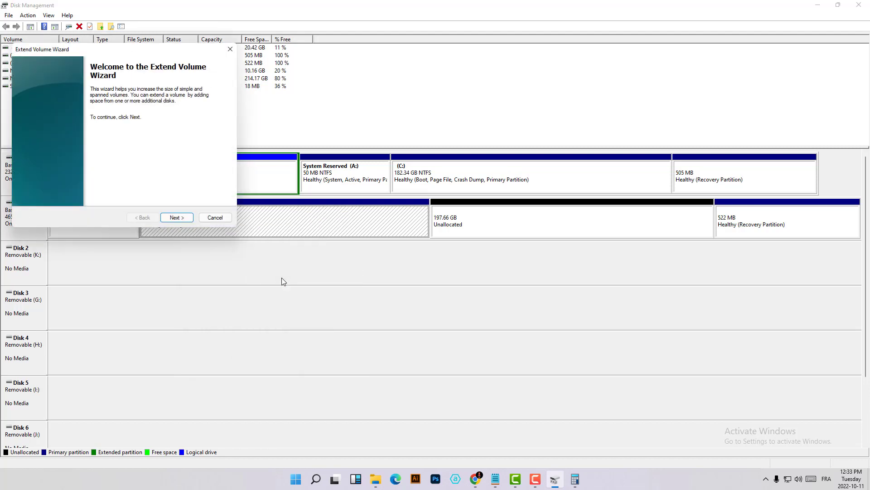
click(173, 218)
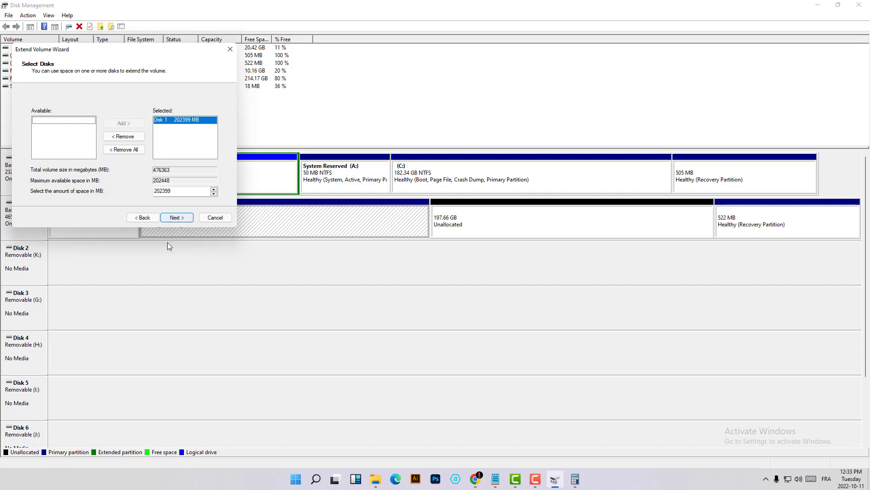
double_click(163, 191)
click(178, 218)
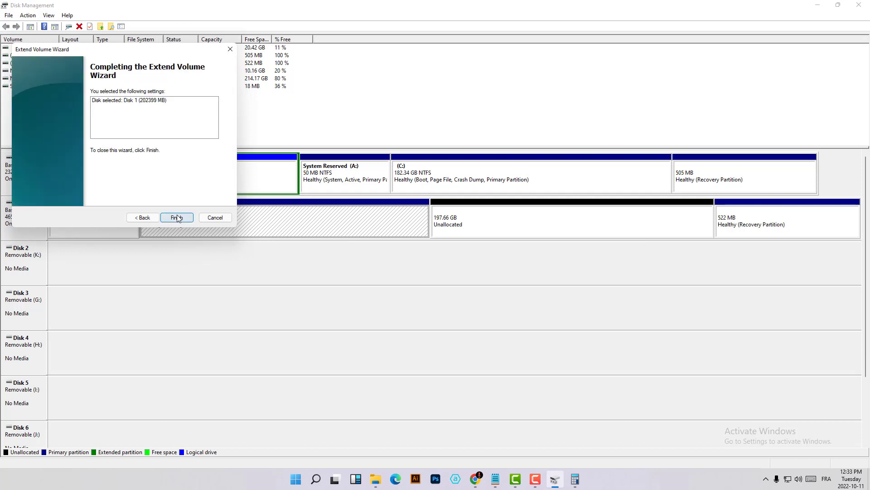
click(178, 217)
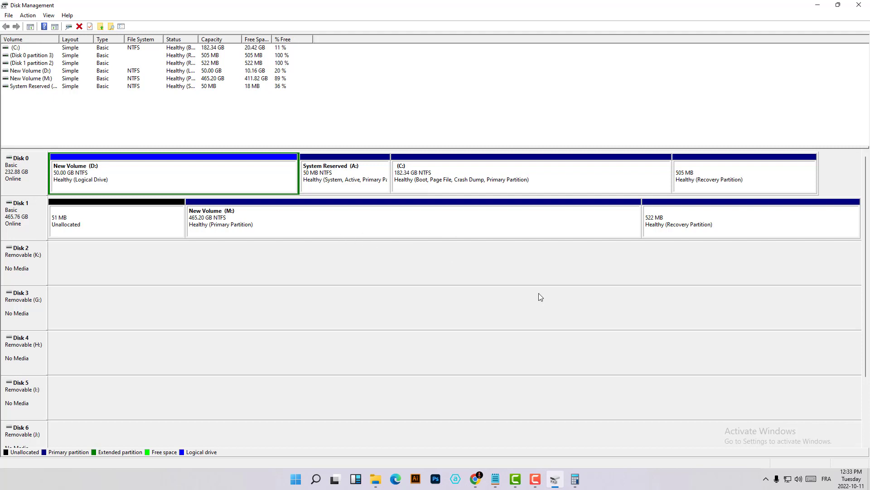
Check the capacity of New Volume (M:) under This PC in File Explorer, and return to Disk Management
mouse_move(375, 479)
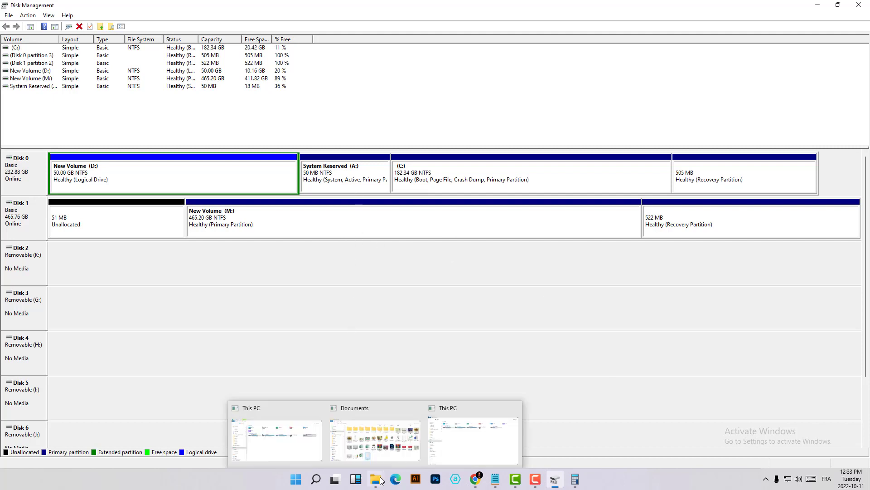
click(472, 450)
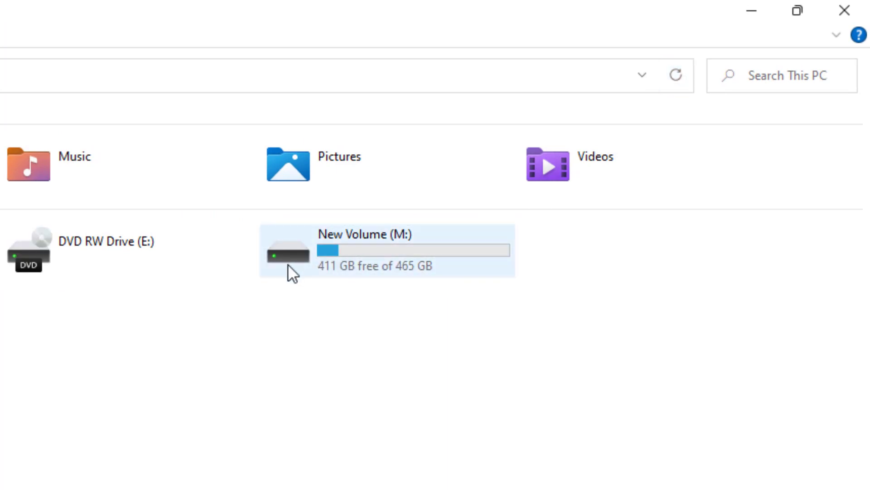
click(454, 262)
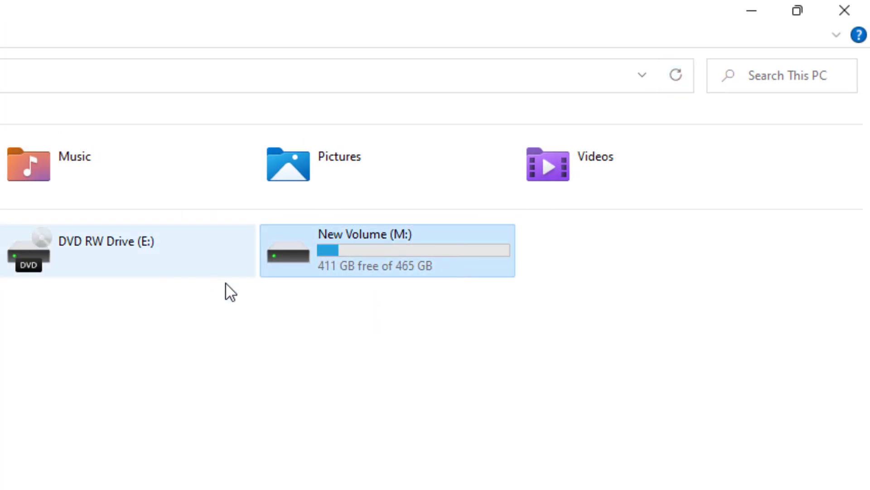
click(404, 403)
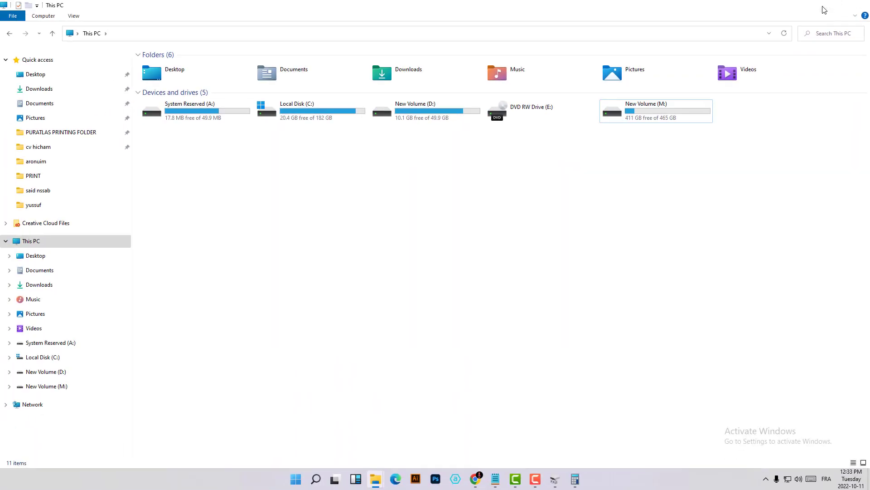
click(818, 5)
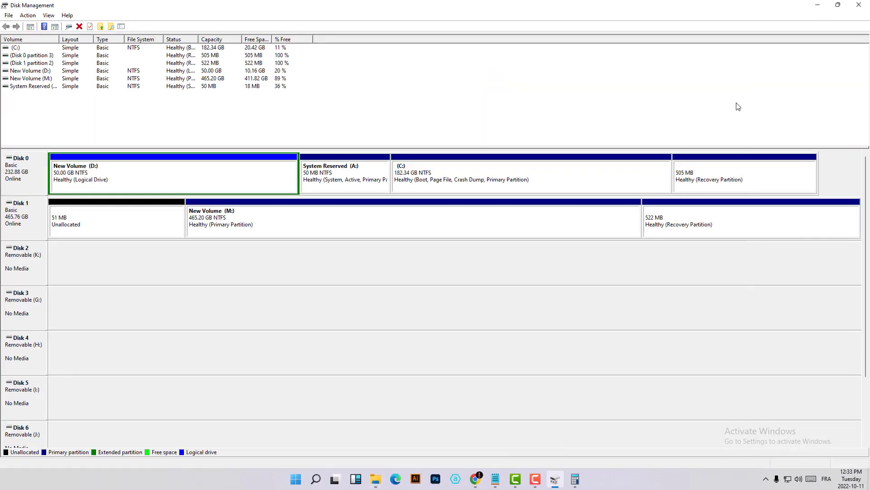
Change the drive letter of New Volume (M:) on Disk 1 to S, and close the File Explorer window for the volume
right_click(516, 229)
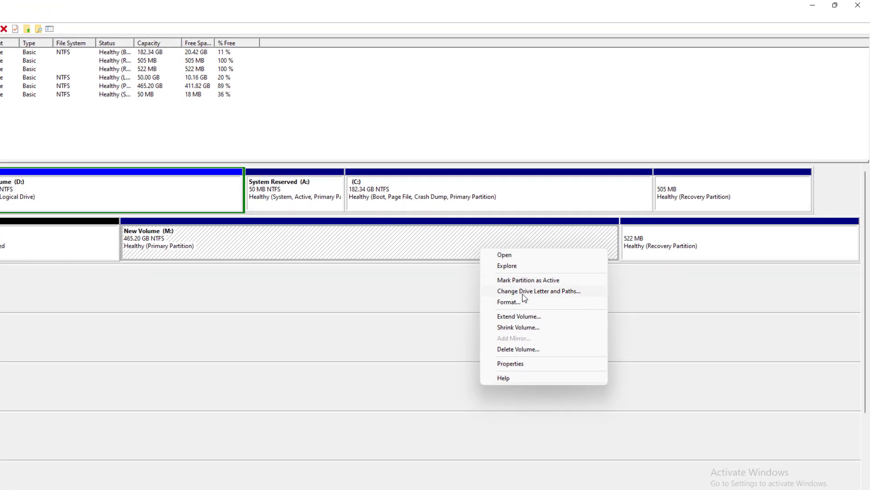
click(561, 293)
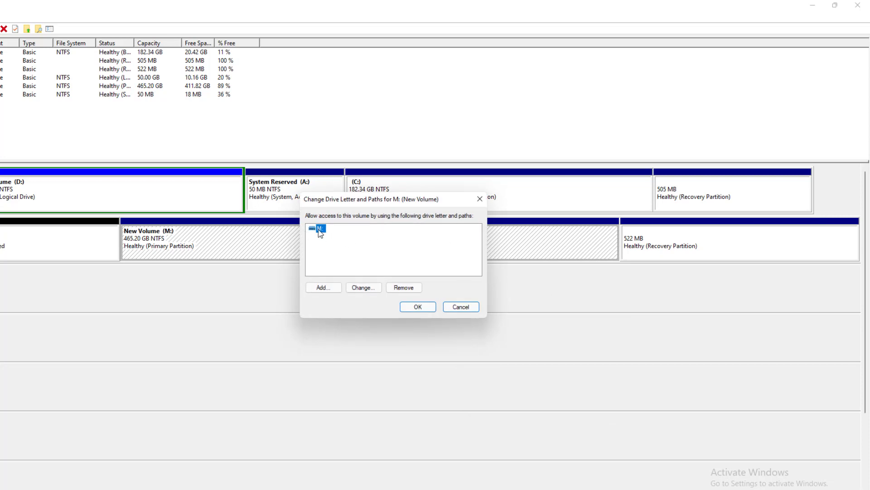
click(363, 290)
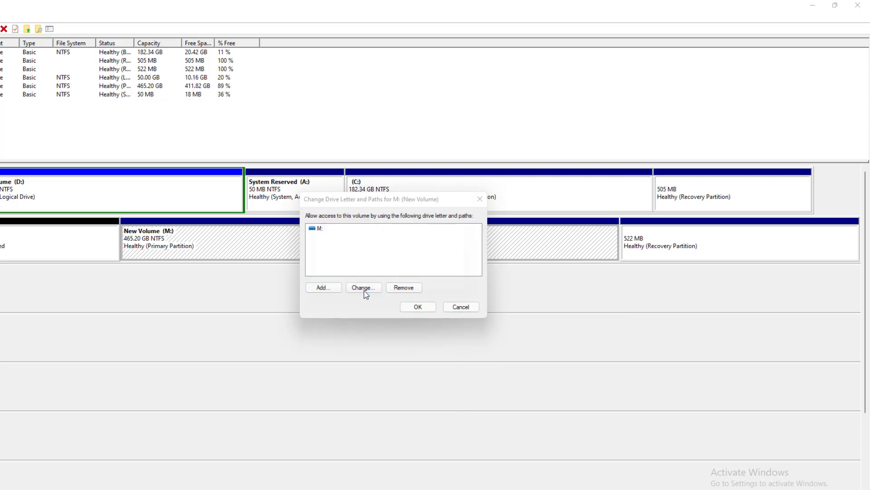
click(478, 247)
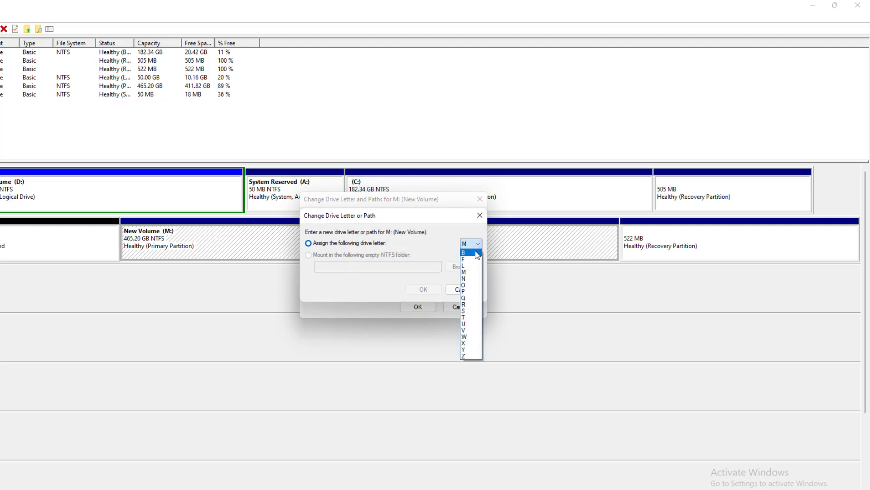
click(473, 312)
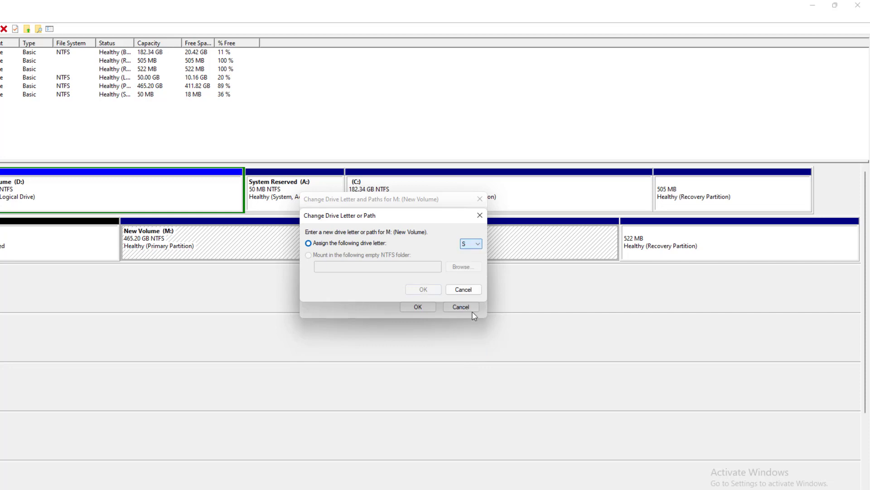
click(424, 290)
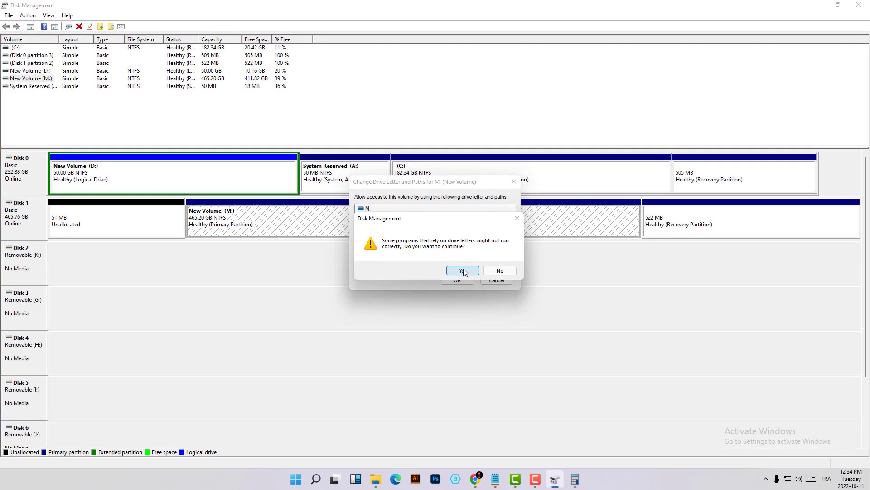
click(462, 271)
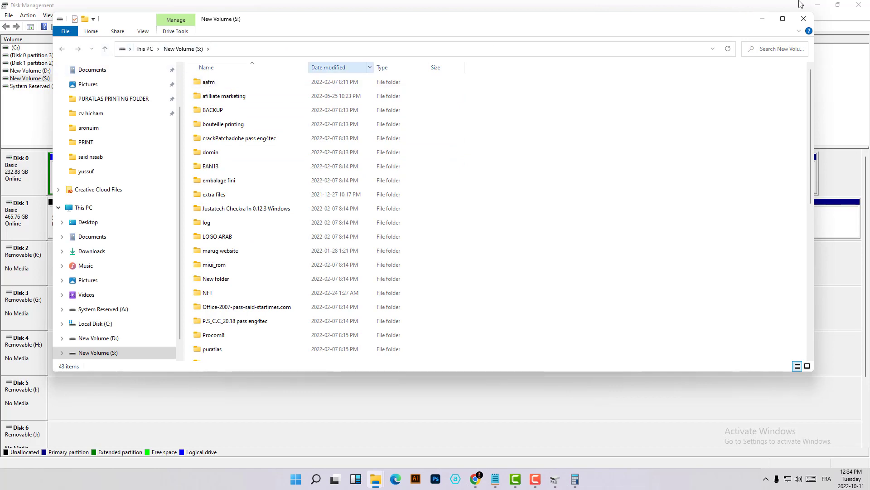
click(803, 19)
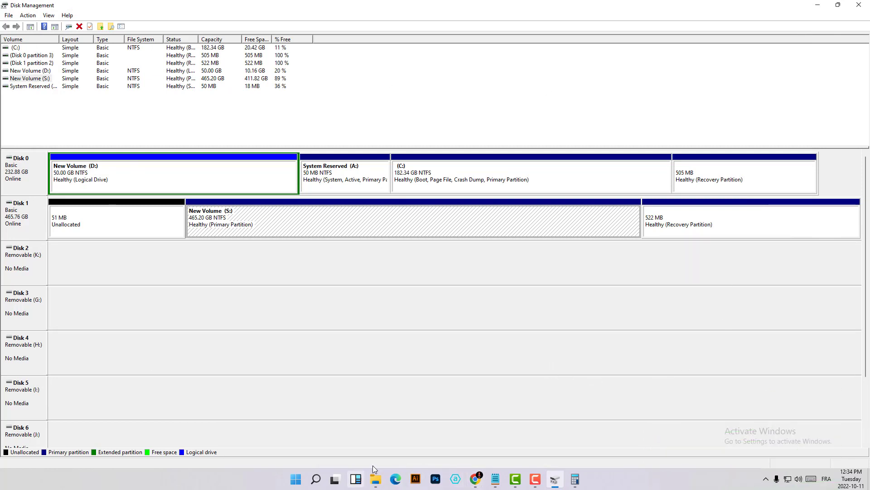
mouse_move(376, 480)
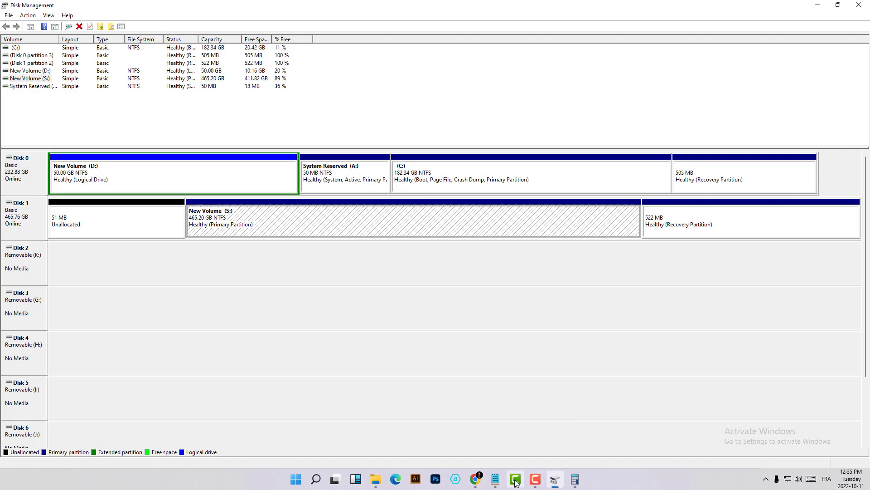
mouse_move(510, 483)
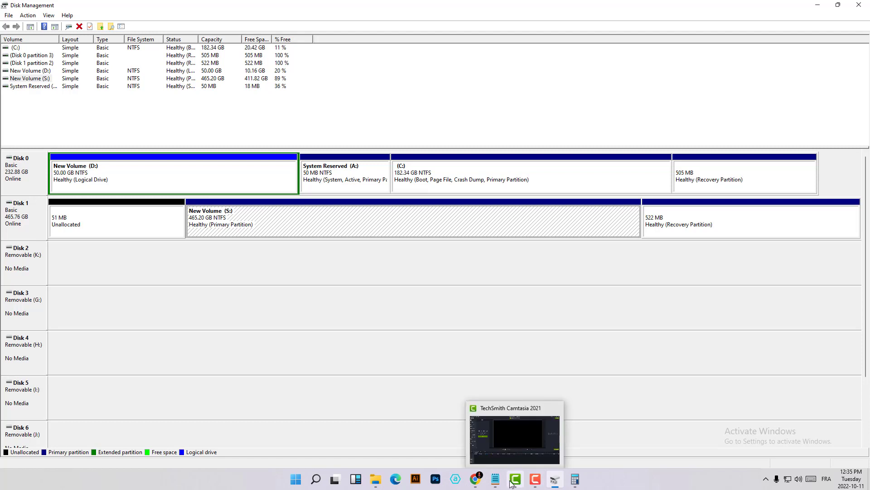